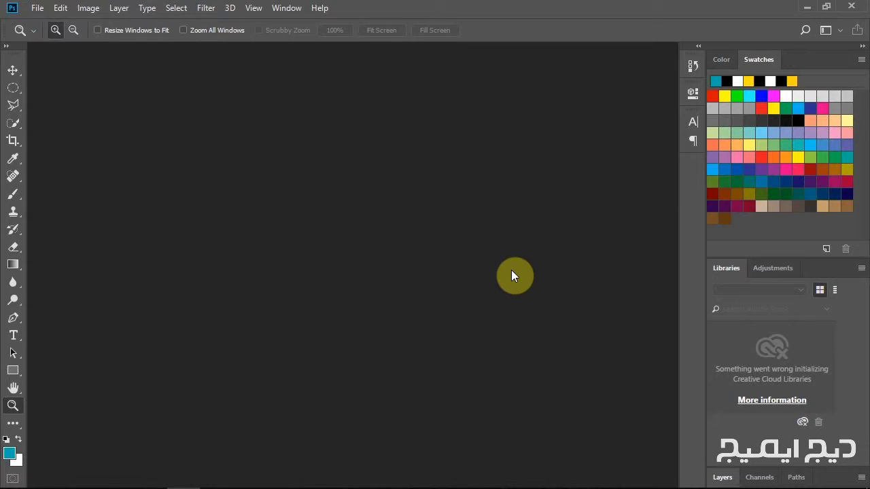
Switch to Bridge and open Cactus.jpg from the 04 DI Essentials folder in Photoshop.
left_click(156, 473)
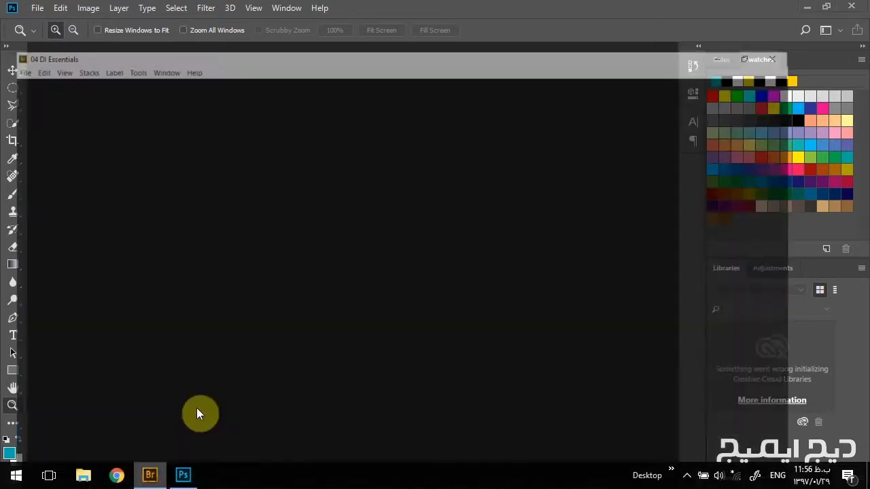
left_click(454, 302)
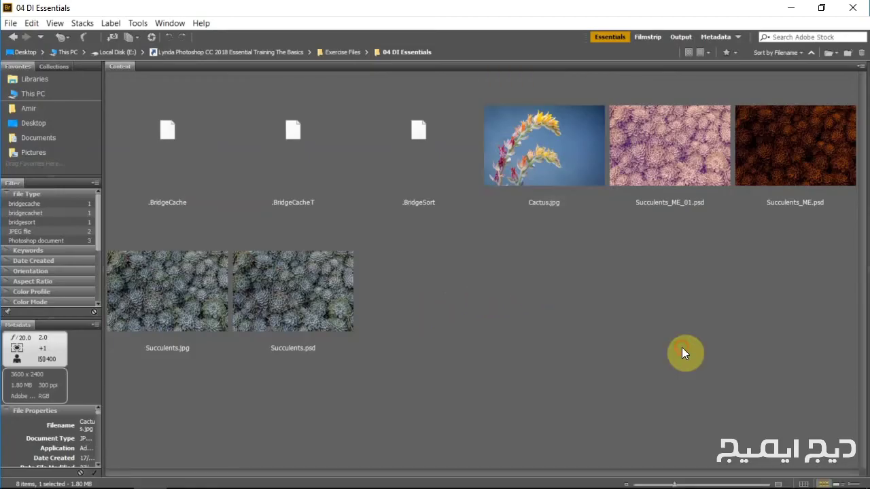
left_click(520, 147)
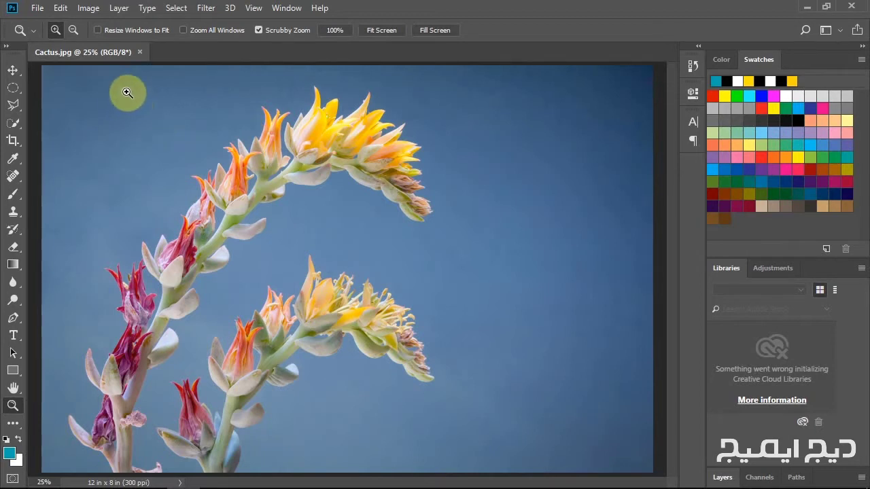
Flip the canvas of the cactus image horizontally.
left_click(88, 8)
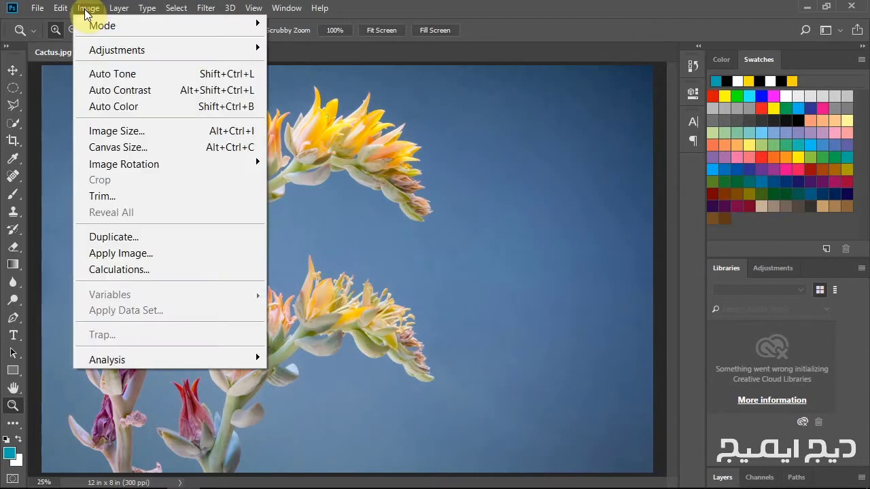
left_click(113, 164)
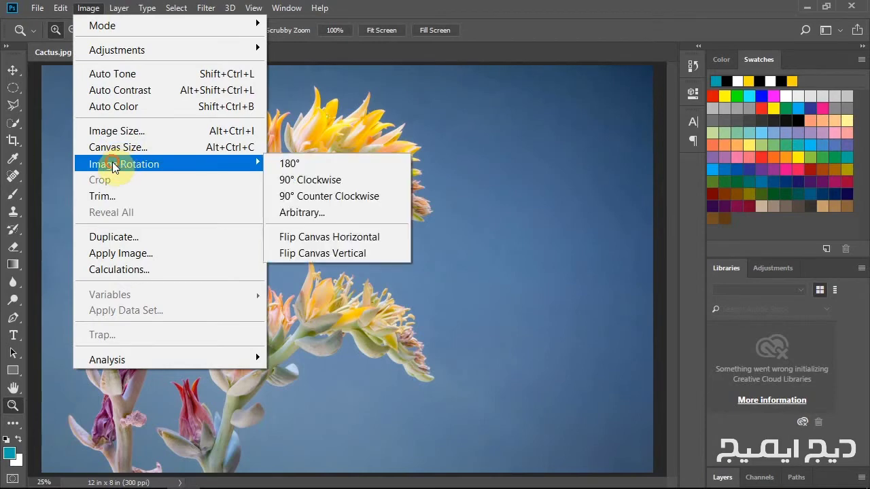
left_click(337, 237)
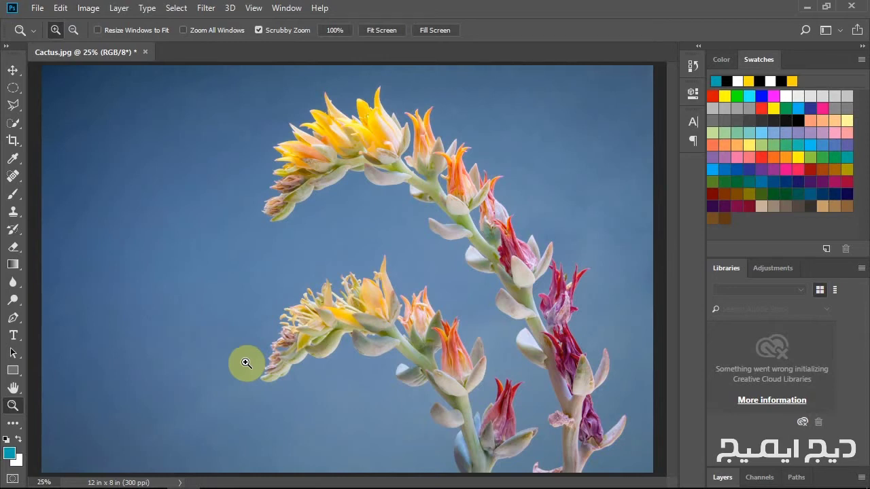
Save the flipped cactus image as a separate JPEG named Cactus 2 in the 04 DI Essentials folder.
left_click(38, 8)
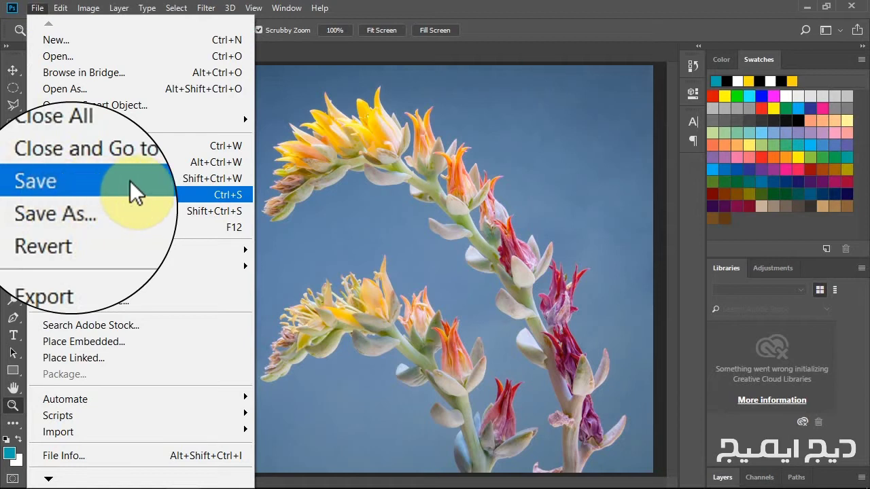
left_click(64, 195)
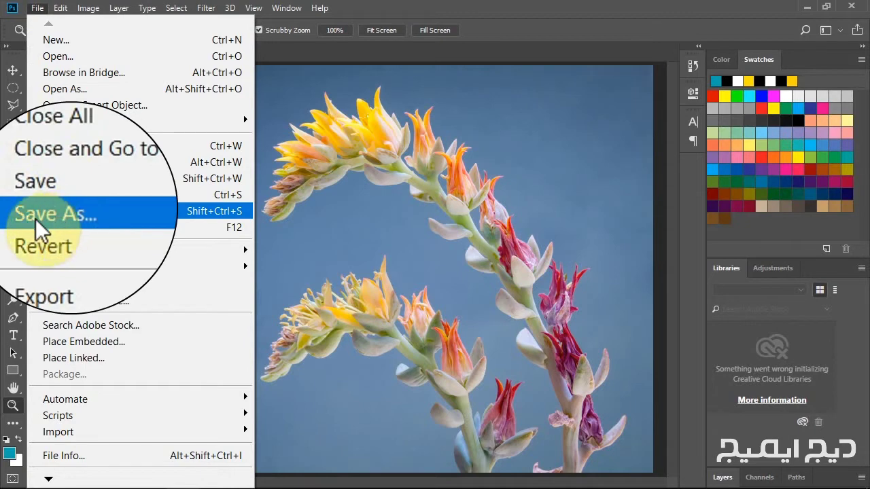
left_click(101, 216)
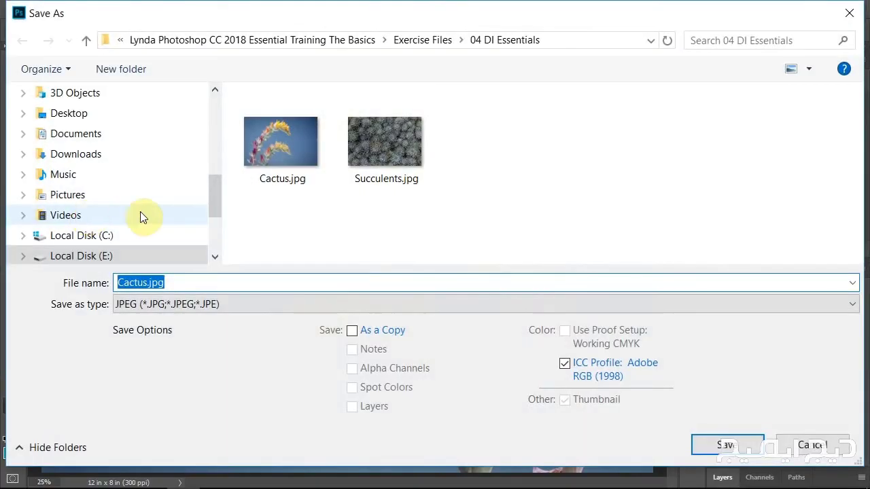
left_click(175, 282)
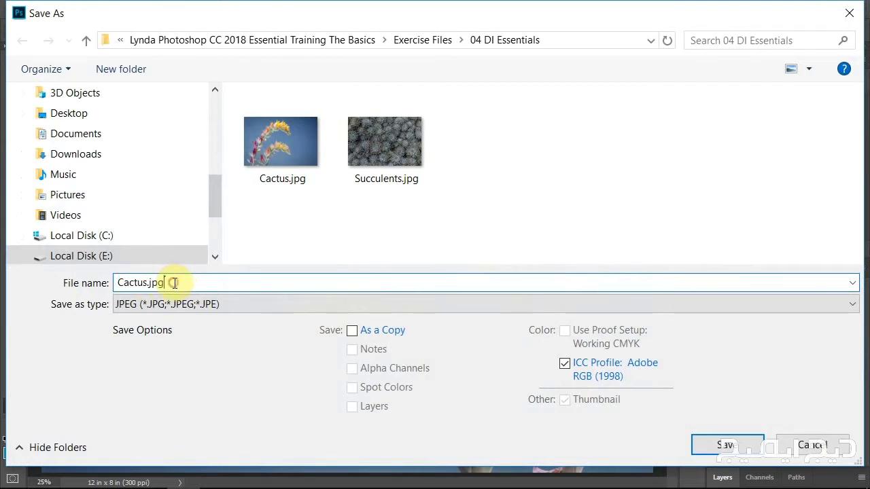
key("BackSpace")
key("BackSpace")
key("BackSpace")
key("BackSpace")
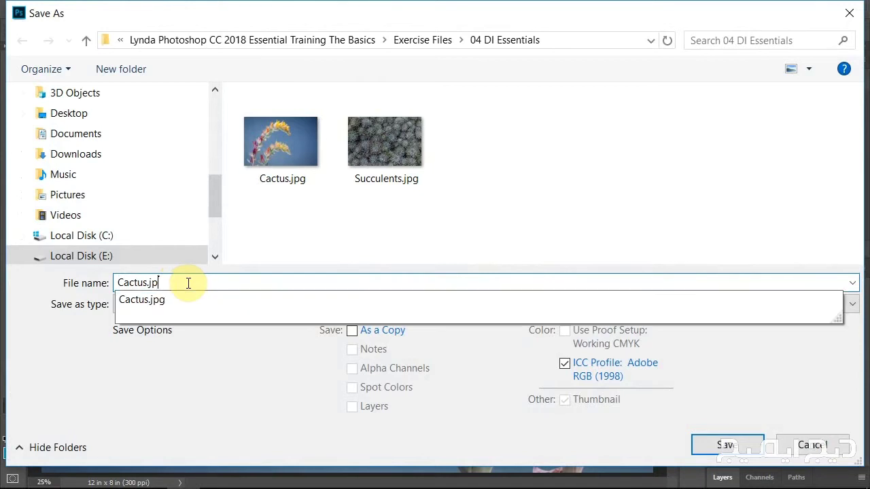
type("2")
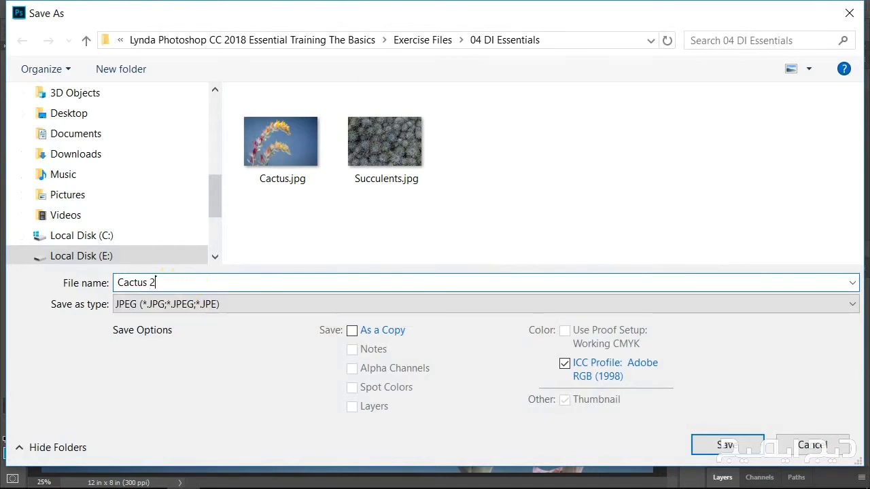
left_click(725, 445)
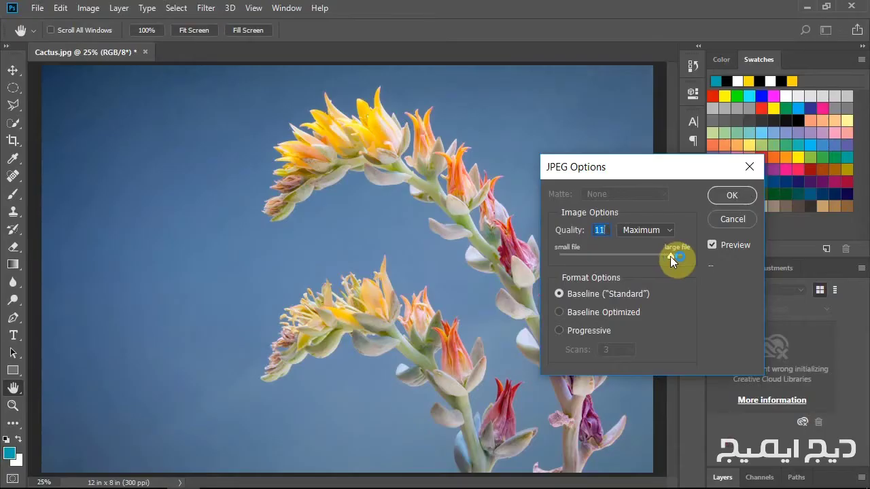
Set the JPEG quality to 12 (Maximum) with the Baseline ("Standard") format and complete the save.
left_click_drag(671, 259, 683, 256)
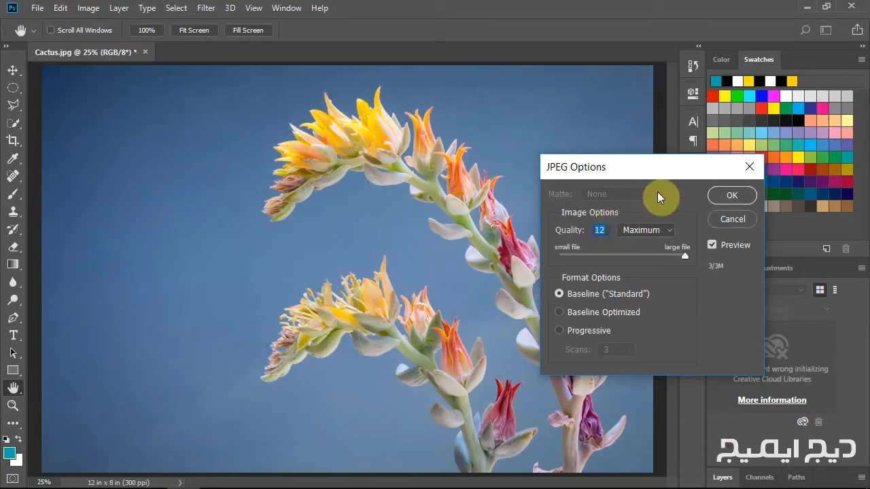
left_click_drag(652, 170, 523, 110)
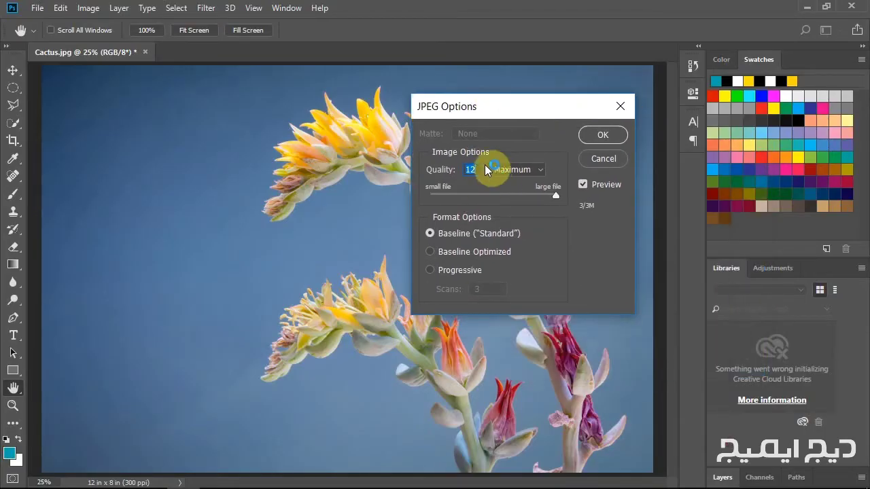
left_click(602, 136)
key("z")
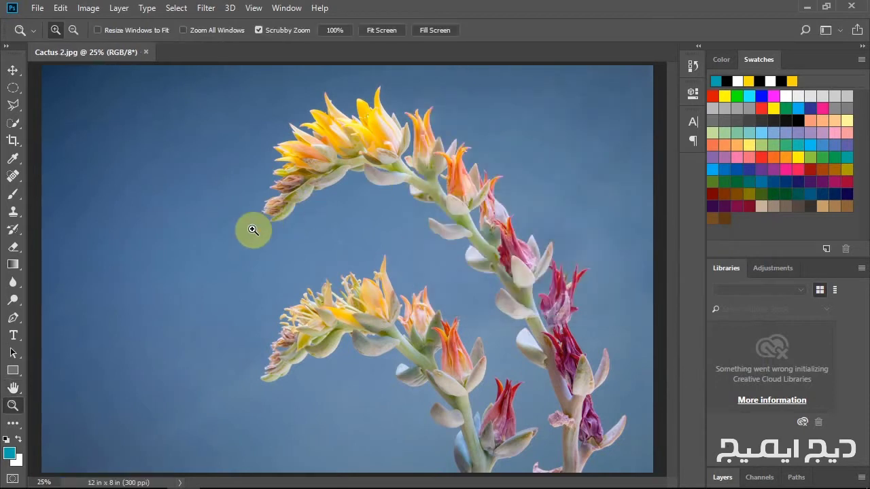
Switch to Bridge, compare Cactus 2.jpg with the original Cactus.jpg, and open Succulents.jpg in Photoshop.
key("super")
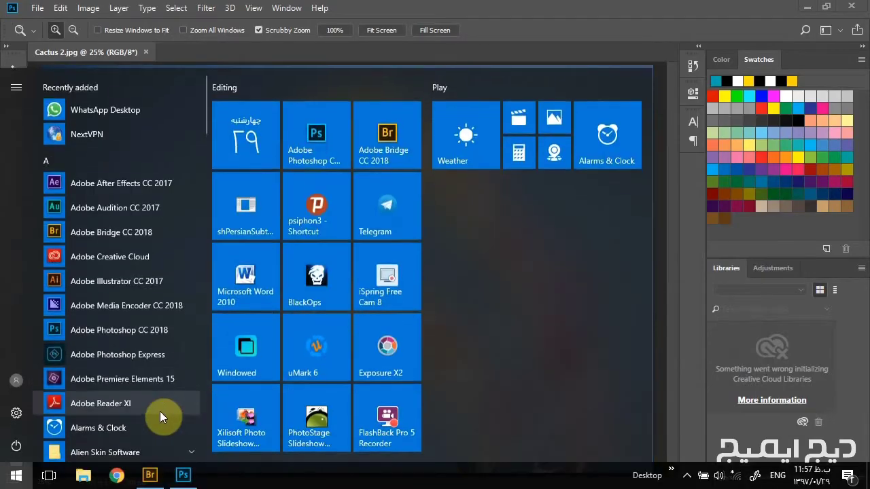
left_click(151, 475)
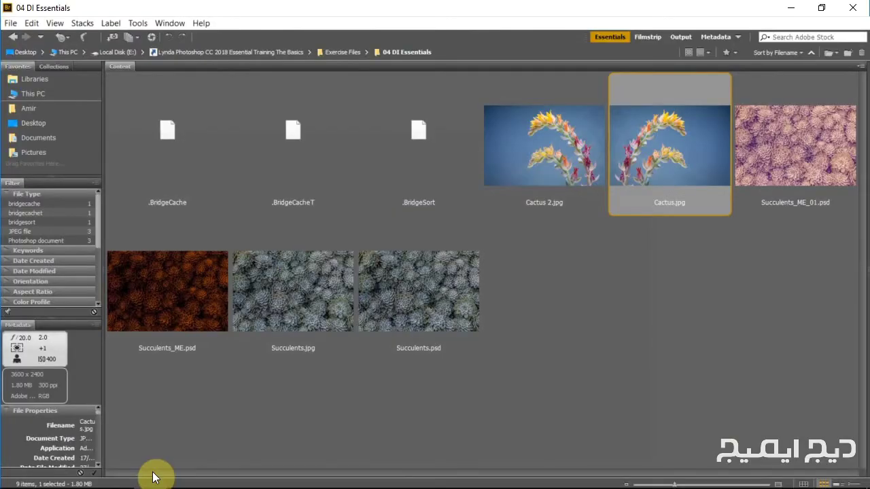
left_click(623, 374)
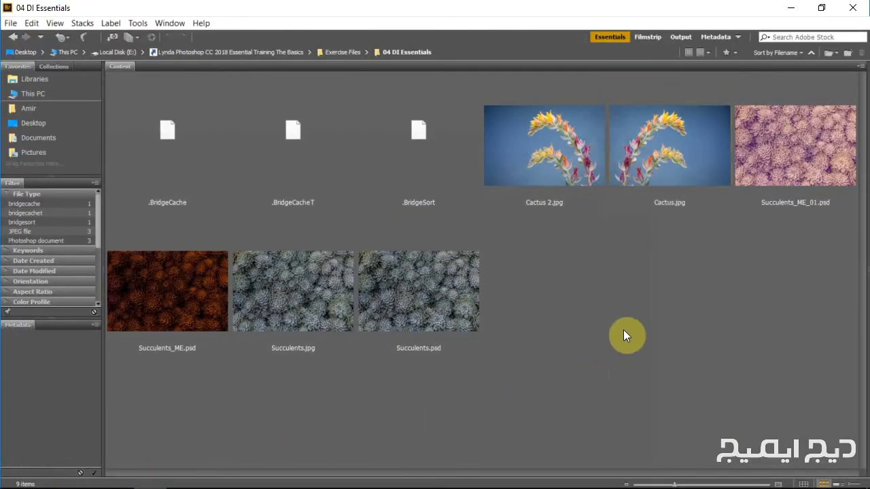
left_click(553, 151)
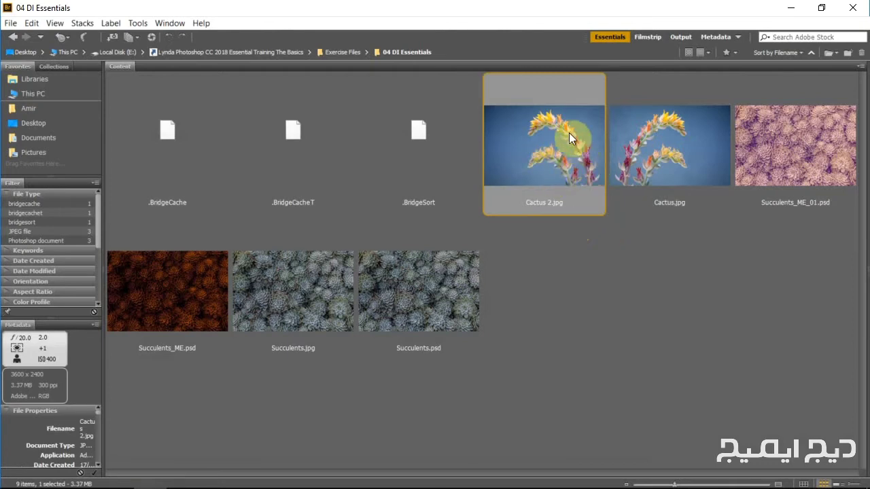
left_click(647, 144)
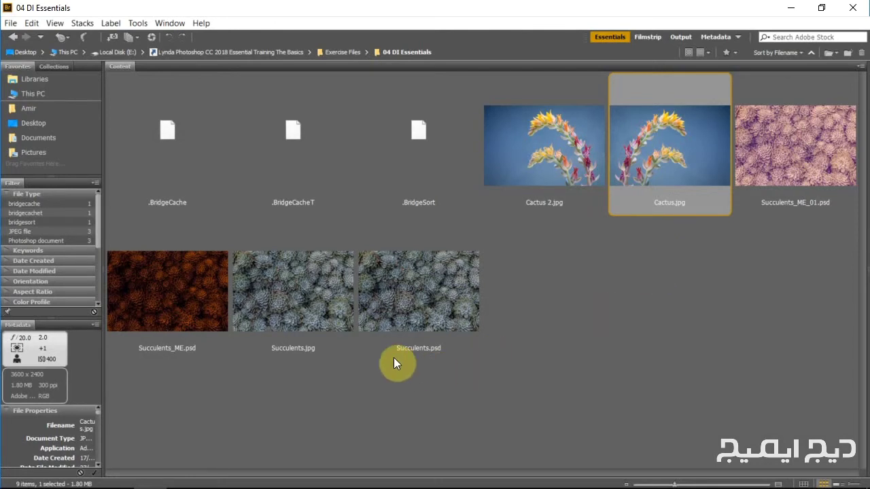
double_click(298, 290)
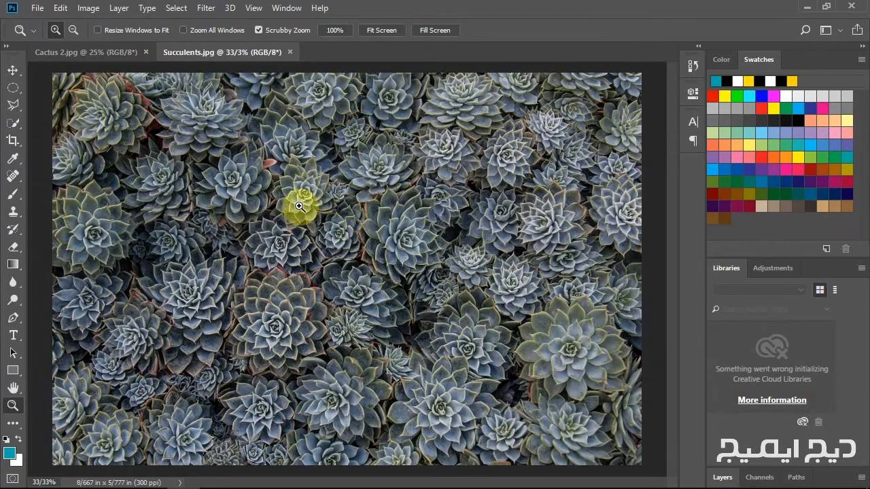
Convert the succulents image with a Black & White adjustment, setting Reds to -58%.
left_click(87, 9)
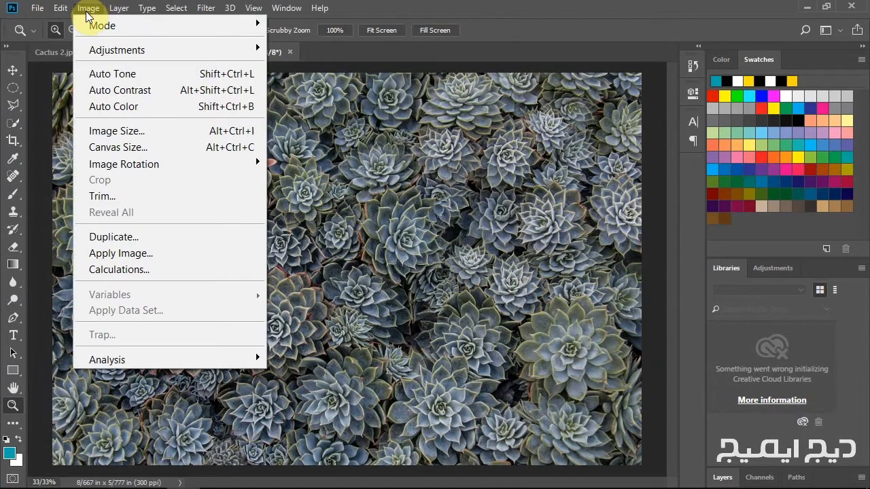
mouse_move(99, 51)
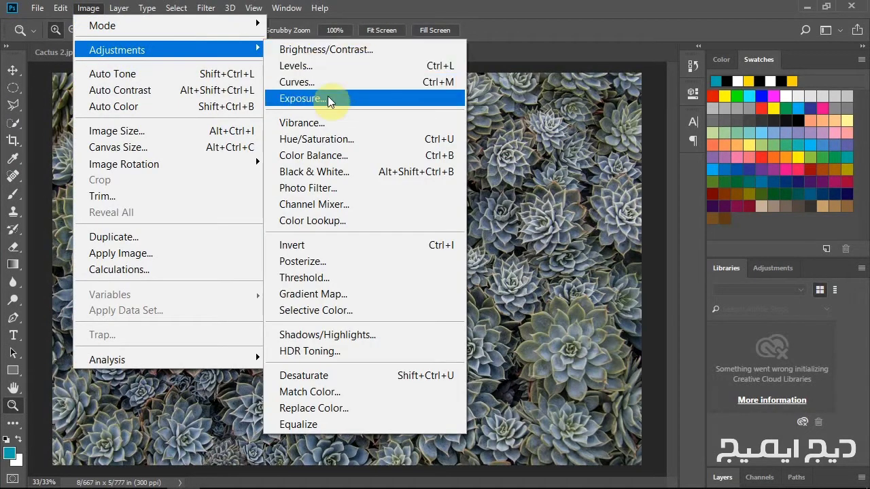
left_click(314, 171)
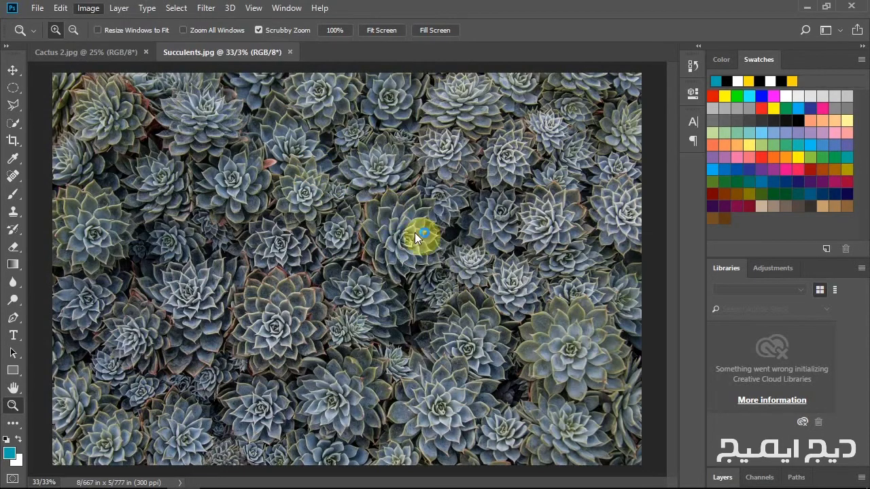
left_click_drag(420, 66, 614, 70)
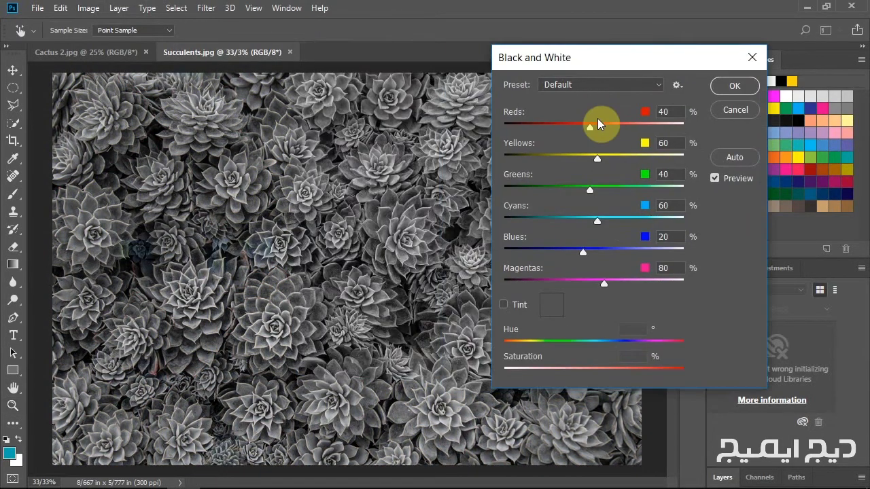
left_click_drag(590, 126, 554, 130)
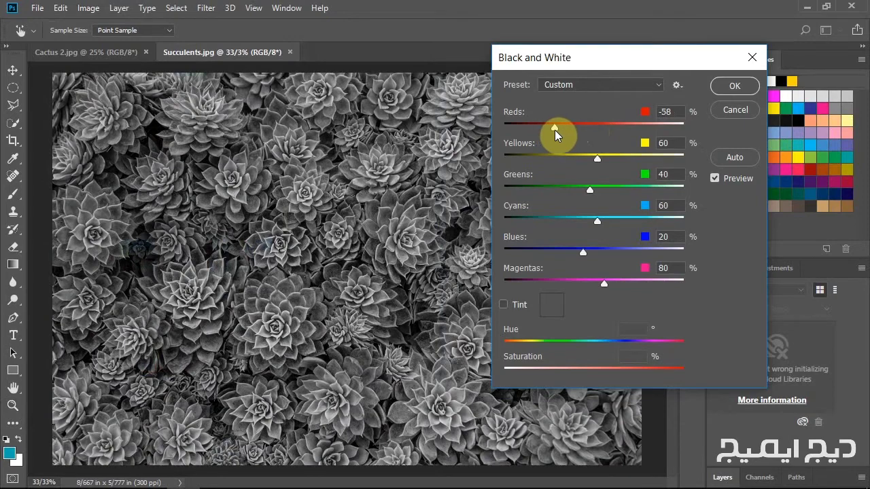
left_click(734, 85)
key("z")
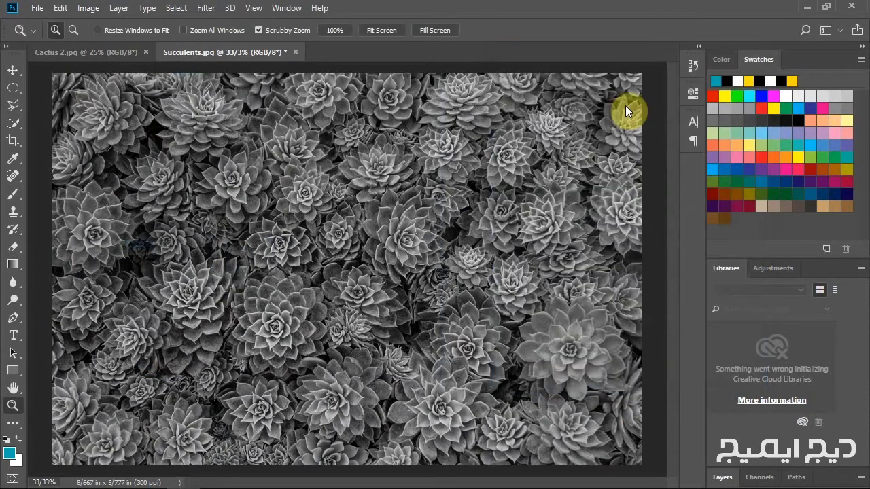
Apply a Levels adjustment to the succulents image with the black input at 33 and the white input at 200.
left_click(92, 9)
mouse_move(117, 49)
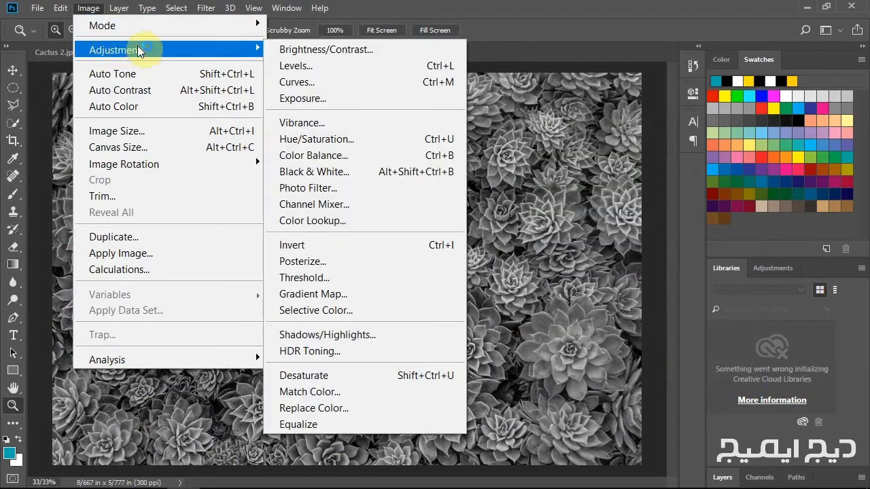
left_click(301, 66)
left_click_drag(552, 251, 570, 245)
left_click_drag(719, 247, 681, 250)
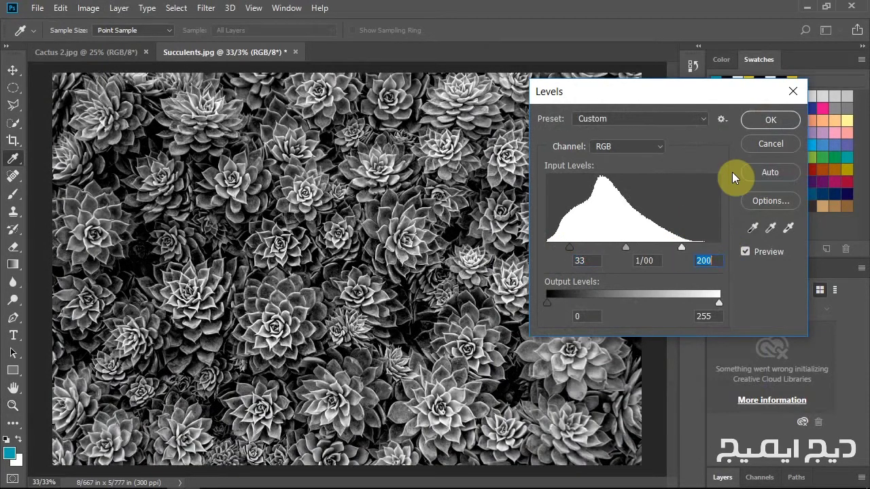
left_click(762, 121)
key("z")
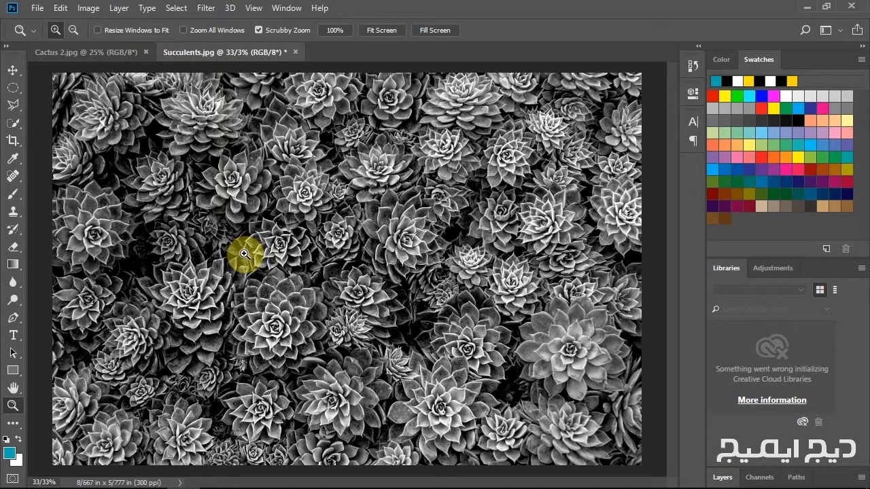
Step backward through the Levels and Black & White adjustments on the succulents image.
left_click(62, 8)
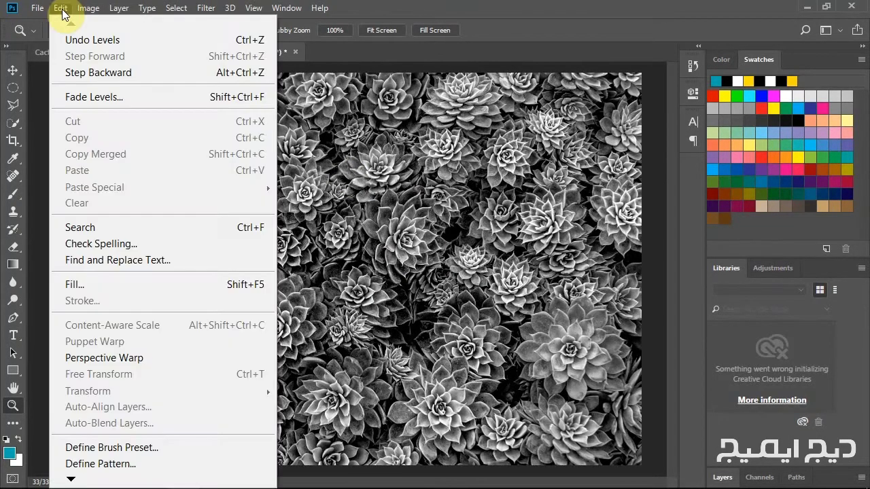
left_click(74, 72)
left_click(62, 10)
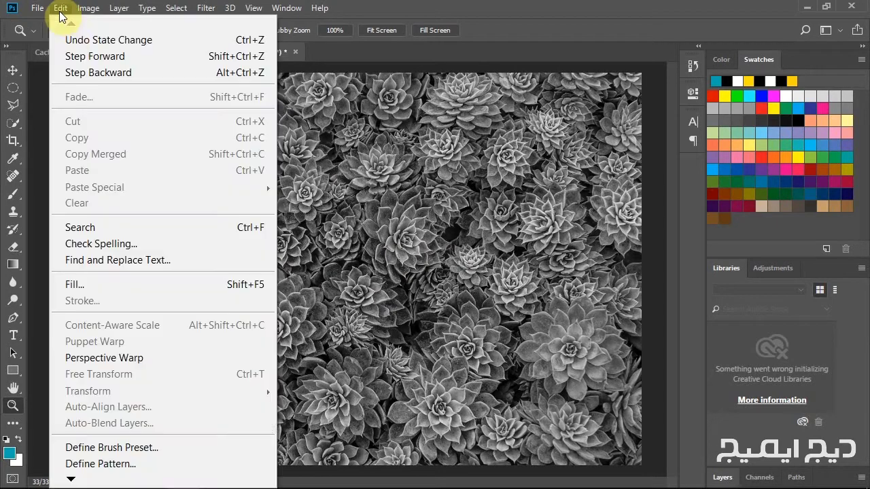
left_click(76, 60)
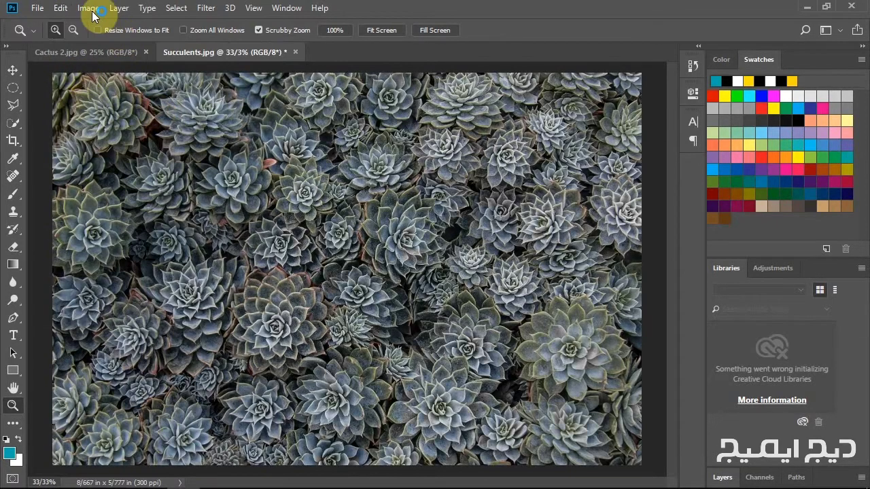
left_click(59, 10)
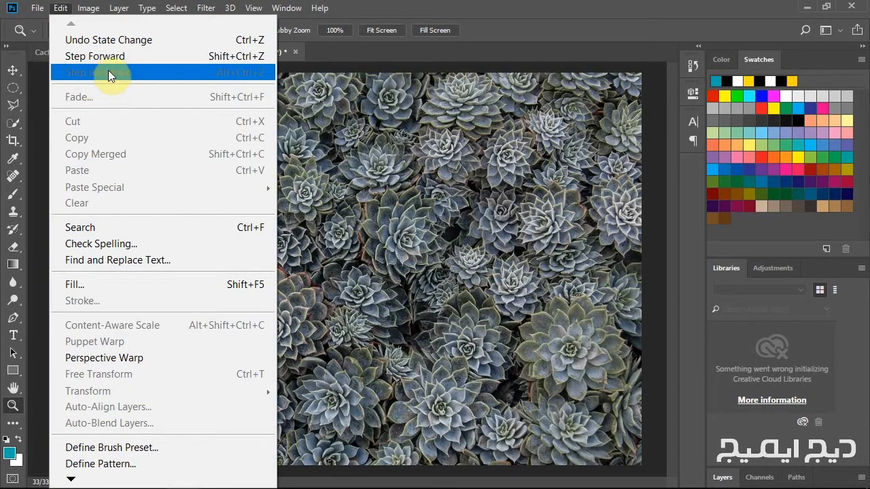
Review the history states recorded for the succulents image.
left_click(690, 66)
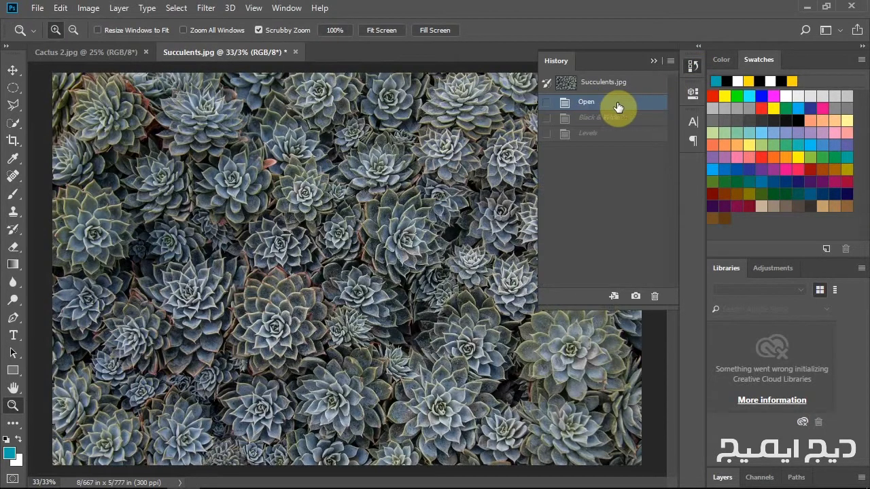
left_click(691, 66)
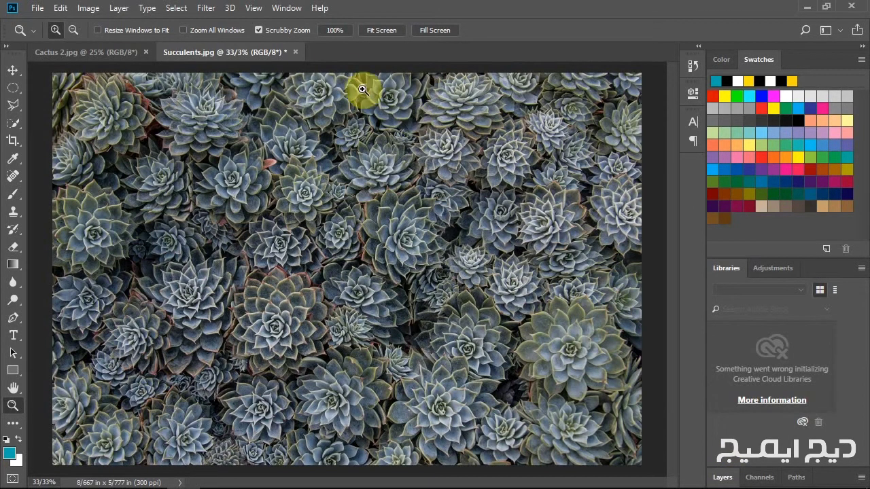
Show the Layers panel, dock it as an icon below the Character and Paragraph panels, expand it and make it taller.
left_click(286, 9)
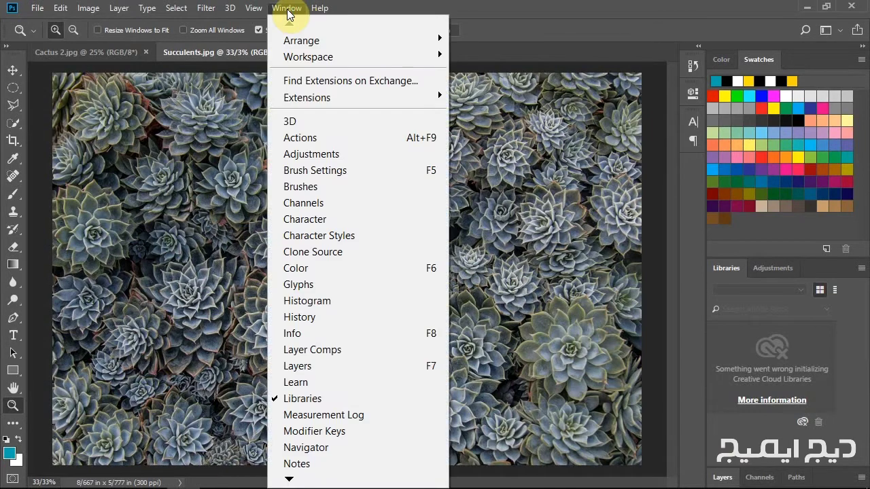
left_click(298, 367)
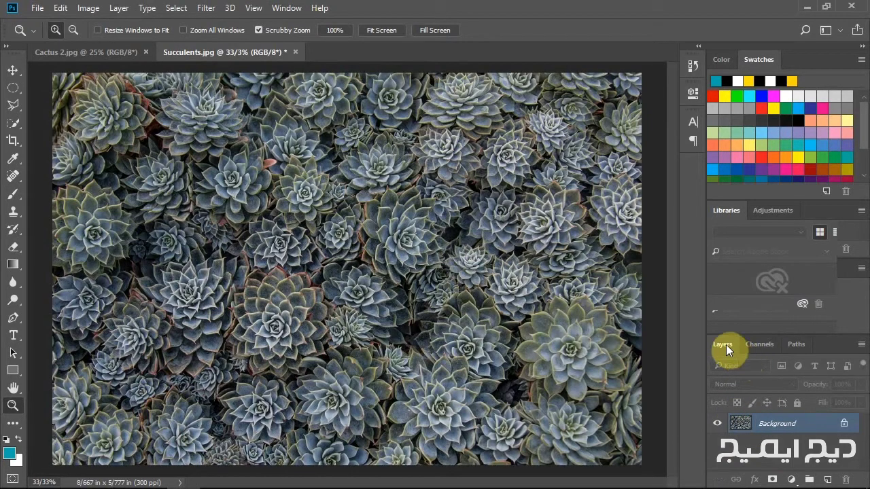
left_click_drag(725, 344, 680, 171)
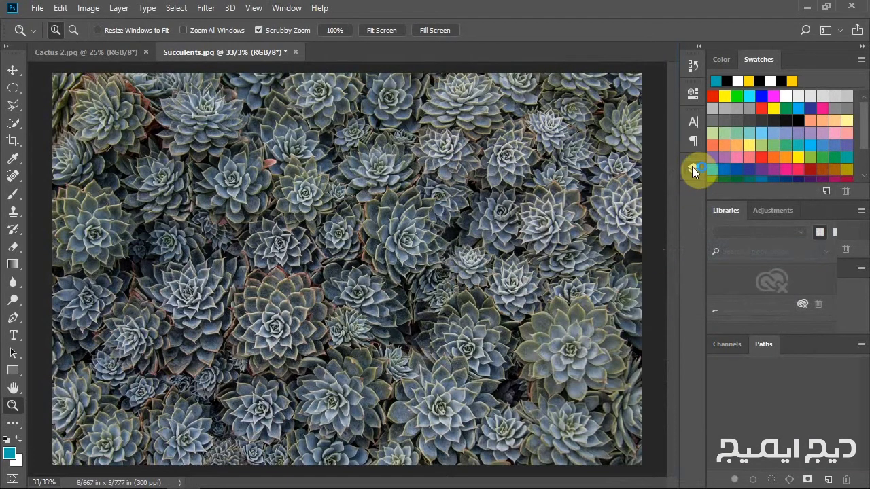
left_click(692, 168)
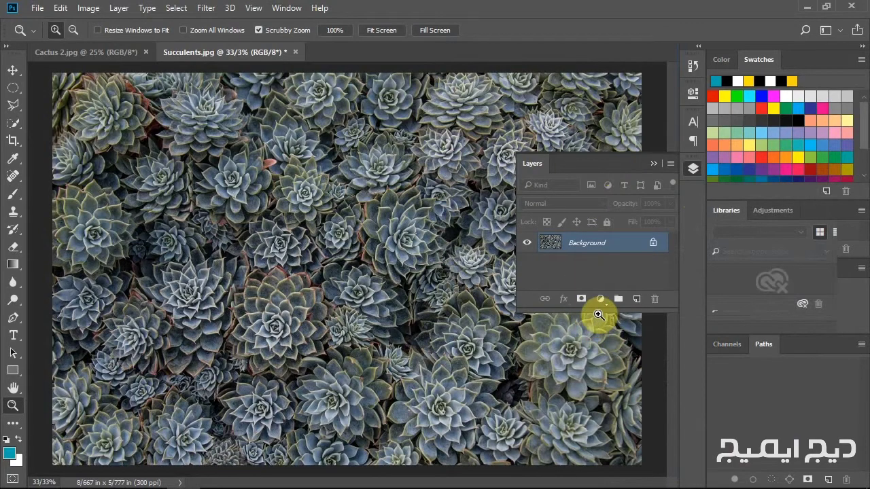
left_click_drag(597, 313, 596, 358)
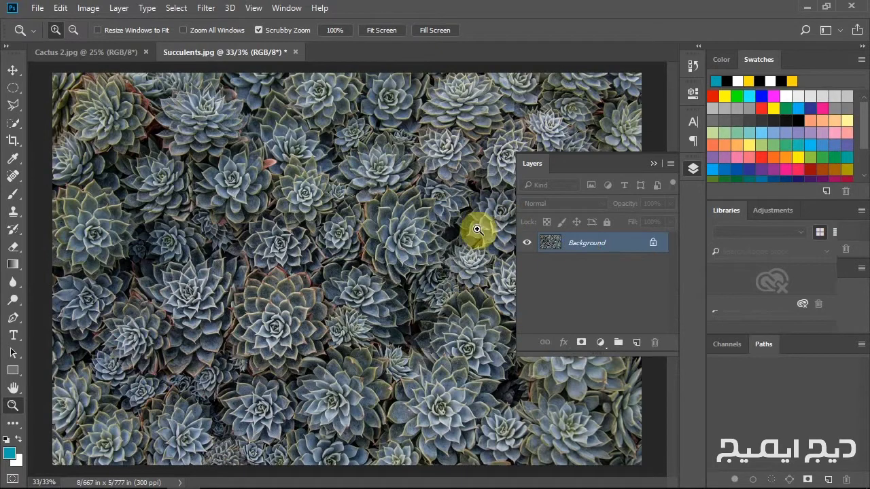
Duplicate the Background layer as Background copy and reapply the last Filter Gallery effect to the copy.
left_click(119, 9)
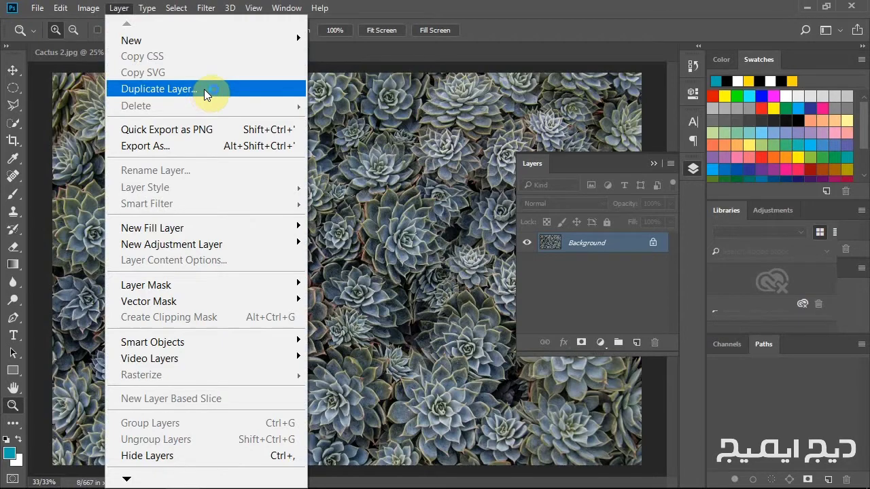
left_click(169, 92)
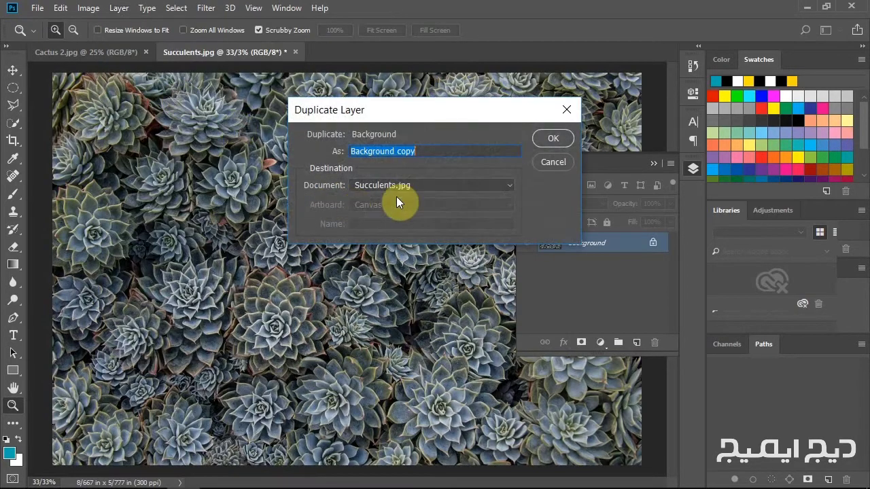
left_click(543, 136)
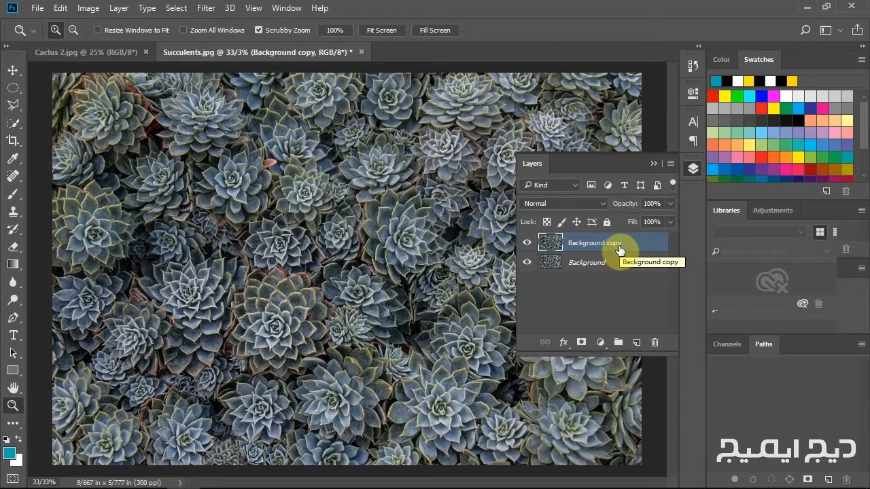
left_click(206, 8)
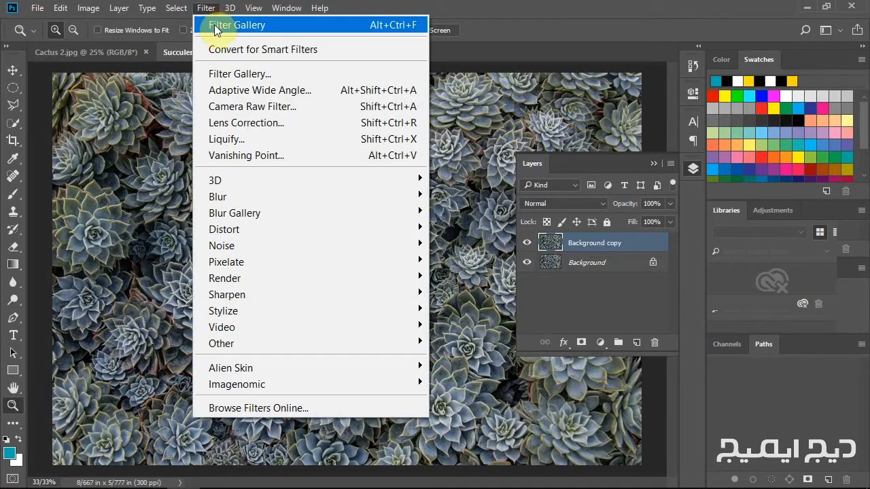
left_click(217, 26)
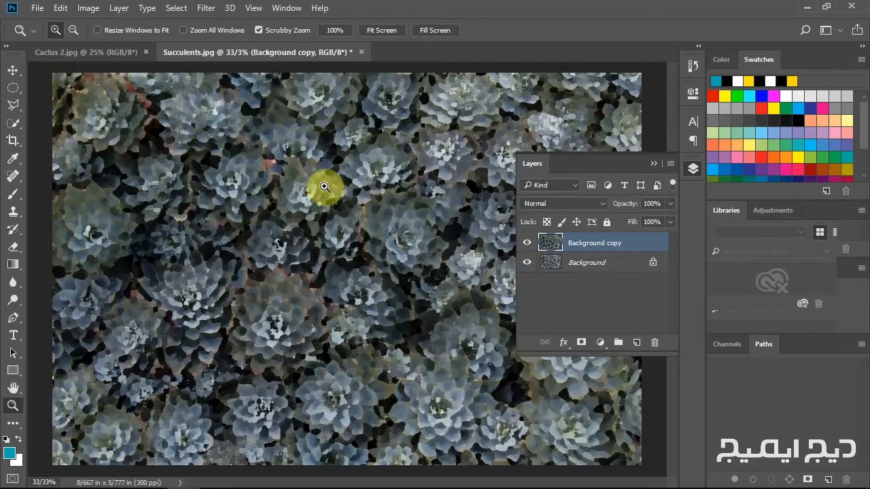
Toggle the visibility of the Background copy layer to compare the filtered image with the original Background.
left_click(525, 246)
left_click(578, 265)
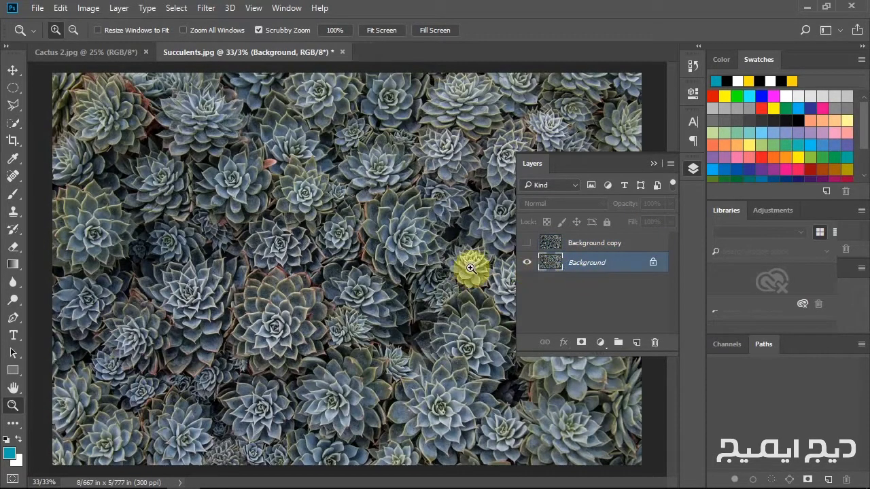
left_click(527, 245)
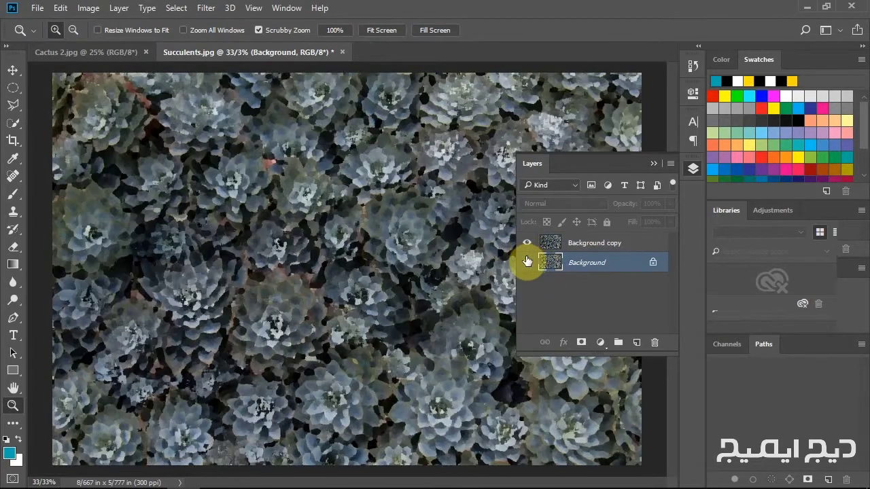
left_click(583, 245)
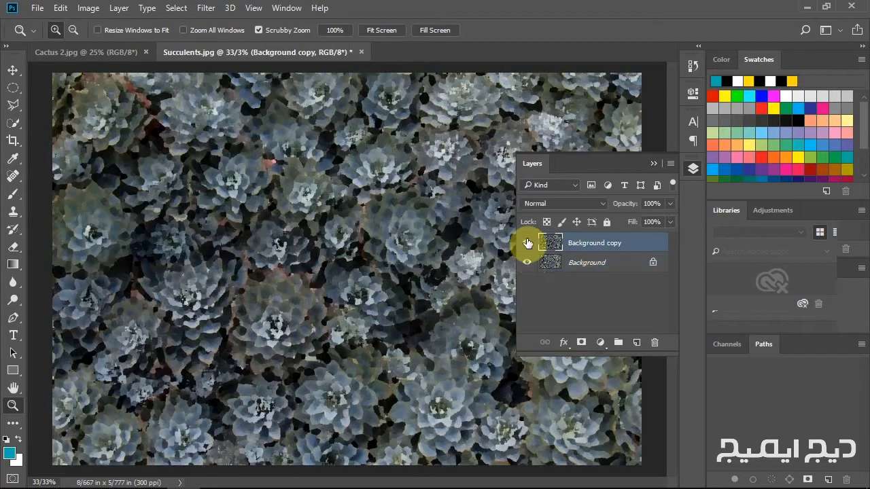
left_click(527, 243)
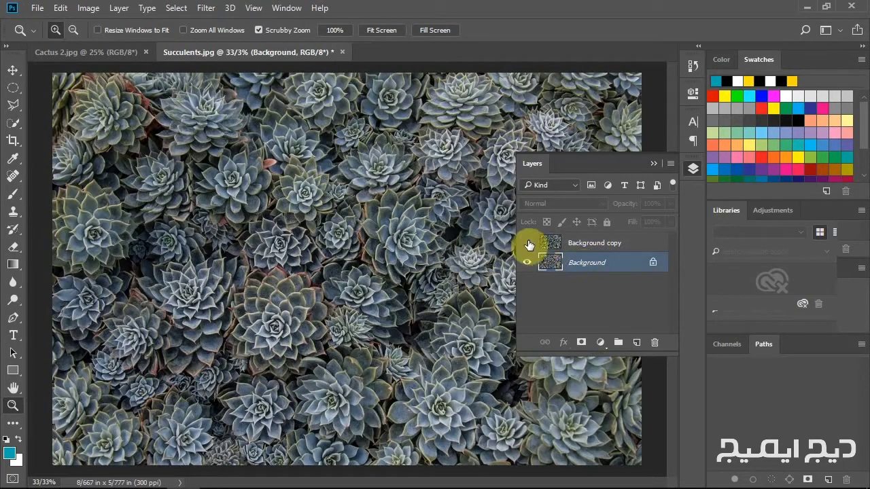
left_click(527, 243)
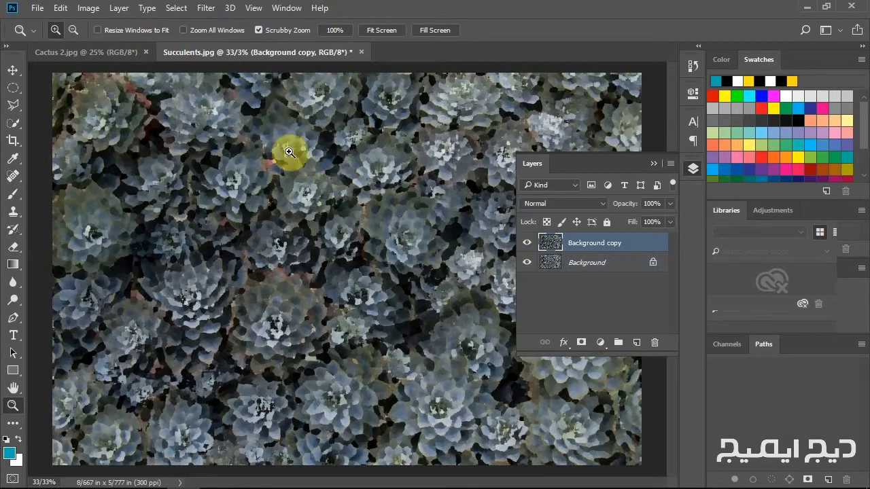
Save the layered image as a Photoshop file named Succulents 2 in the 04 DI Essentials folder, accepting the format options.
left_click(38, 10)
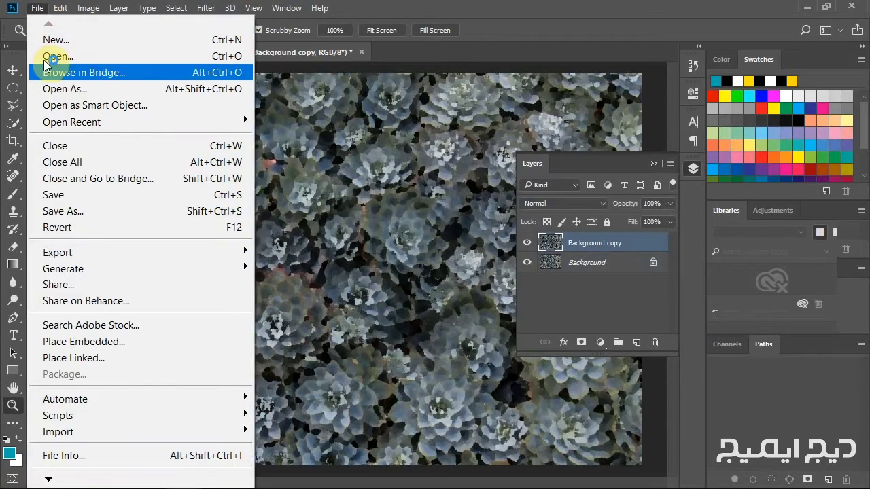
left_click(57, 211)
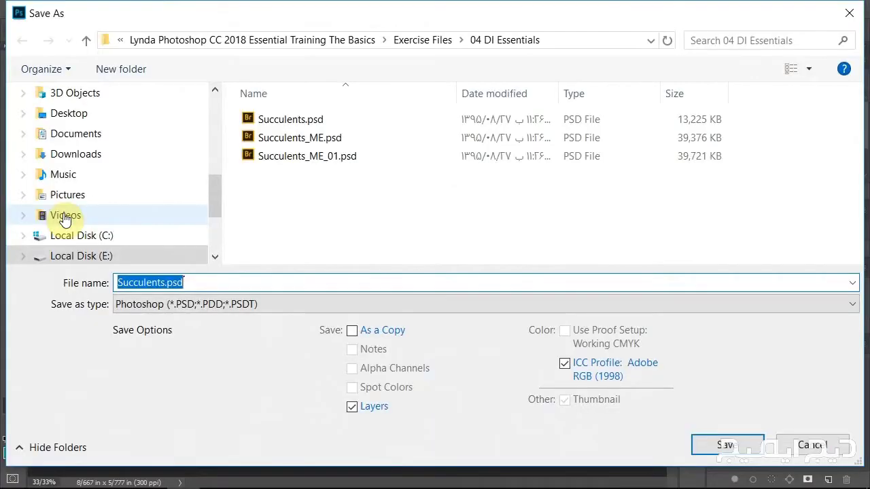
left_click(238, 282)
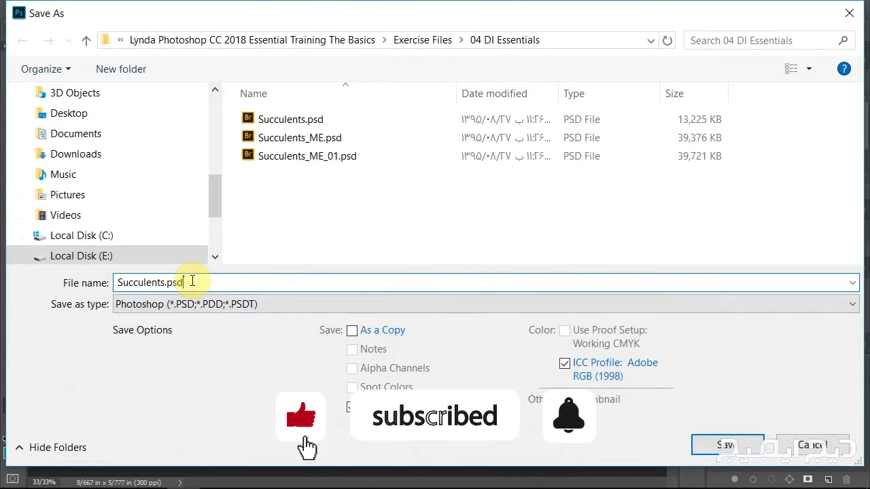
key("BackSpace")
key("BackSpace")
key("BackSpace")
key("BackSpace")
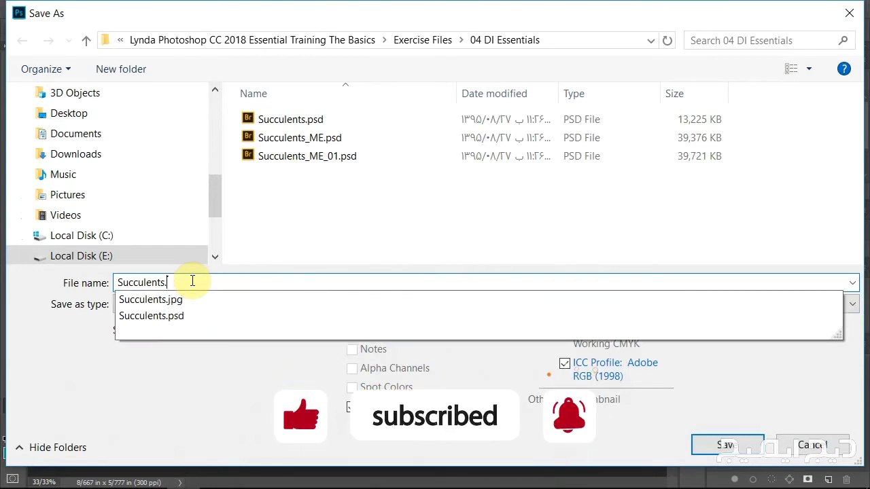
type("2")
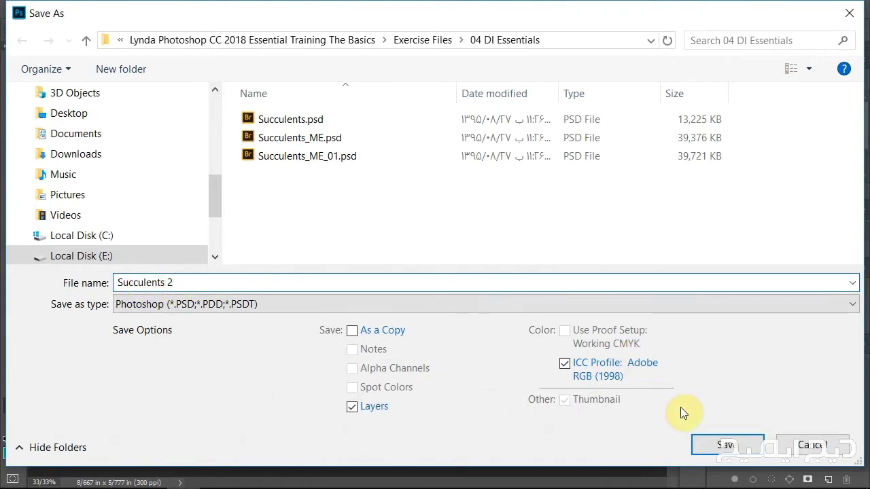
left_click(721, 445)
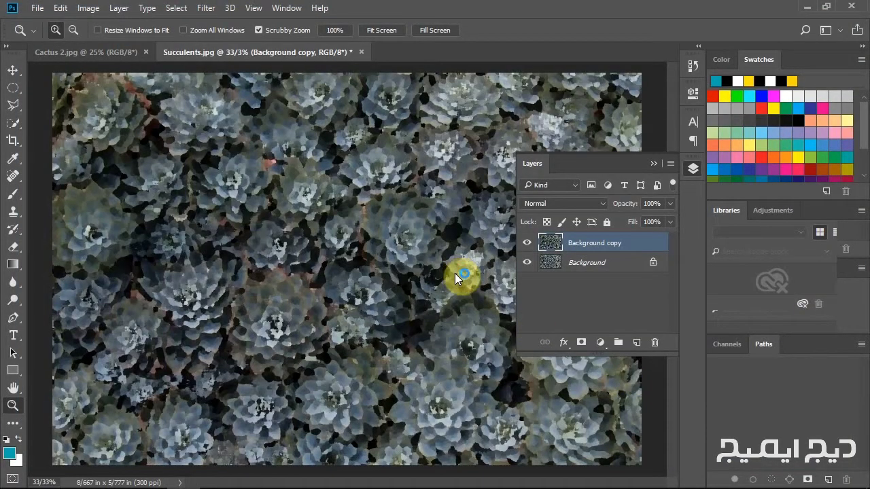
left_click(590, 139)
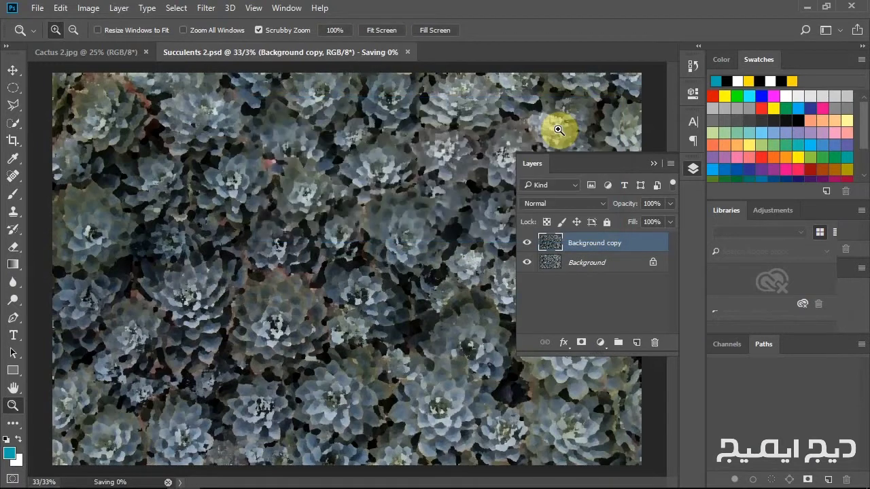
Switch to Bridge and preview Succulents.jpg and Succulents 2.psd at full screen to compare them.
mouse_move(217, 484)
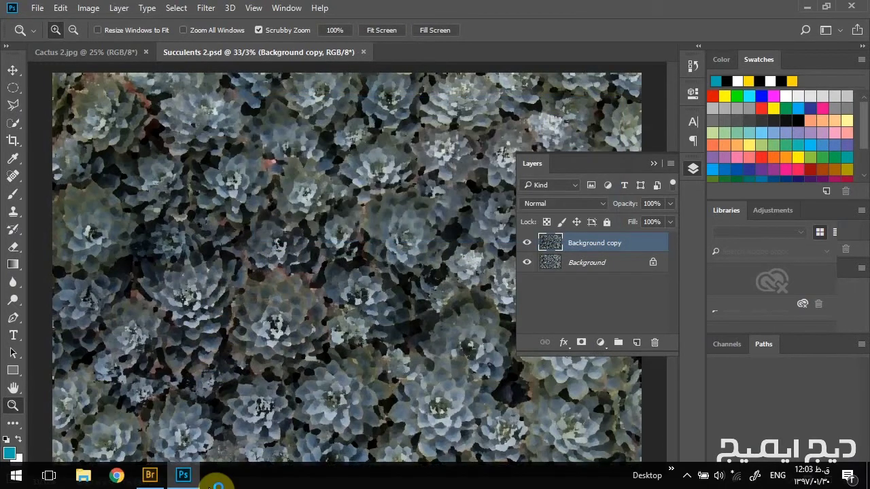
left_click(151, 474)
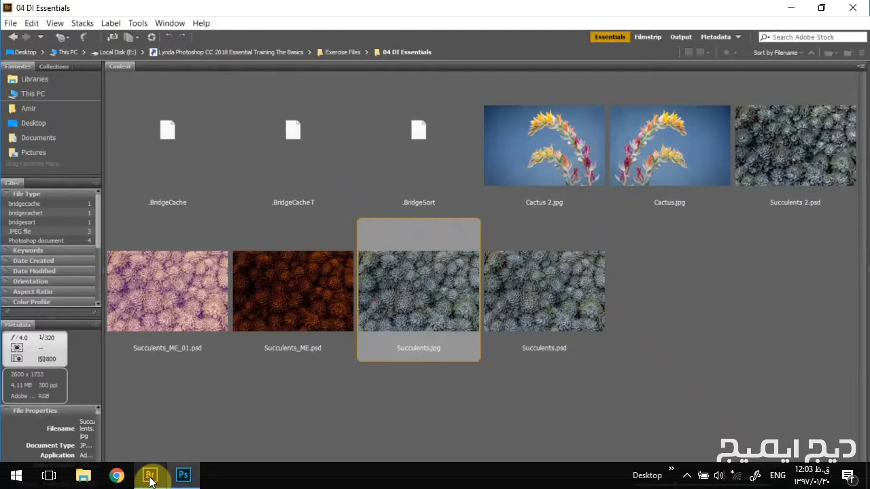
left_click(407, 406)
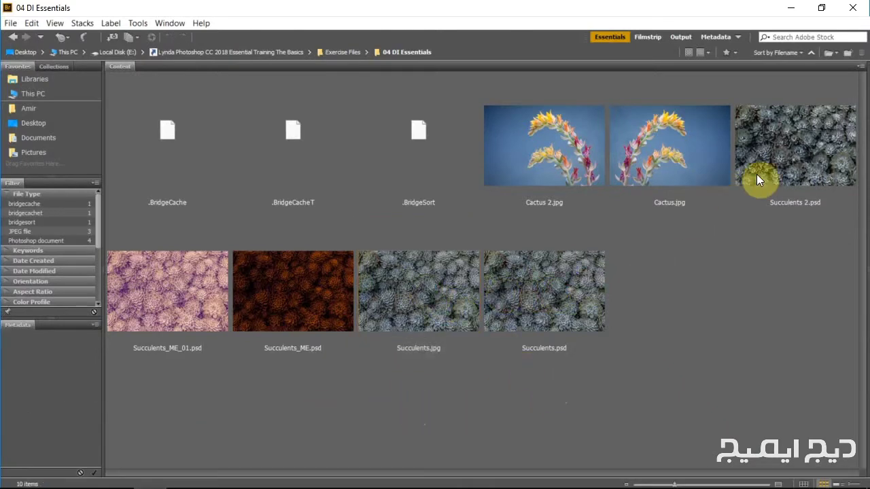
left_click(434, 320)
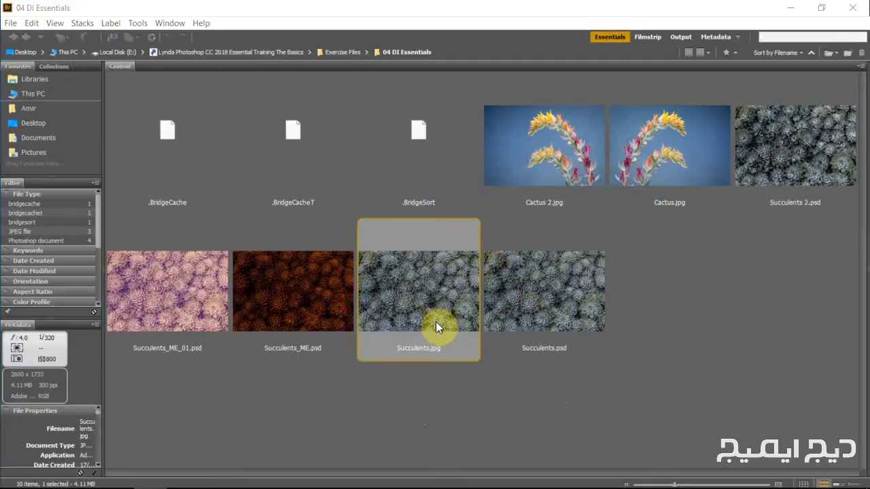
key("space")
key("space")
left_click(782, 150)
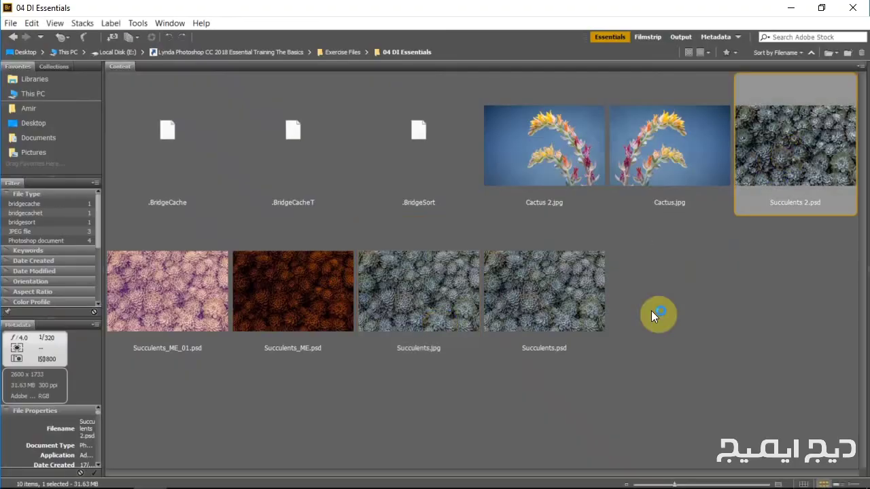
key("space")
key("space")
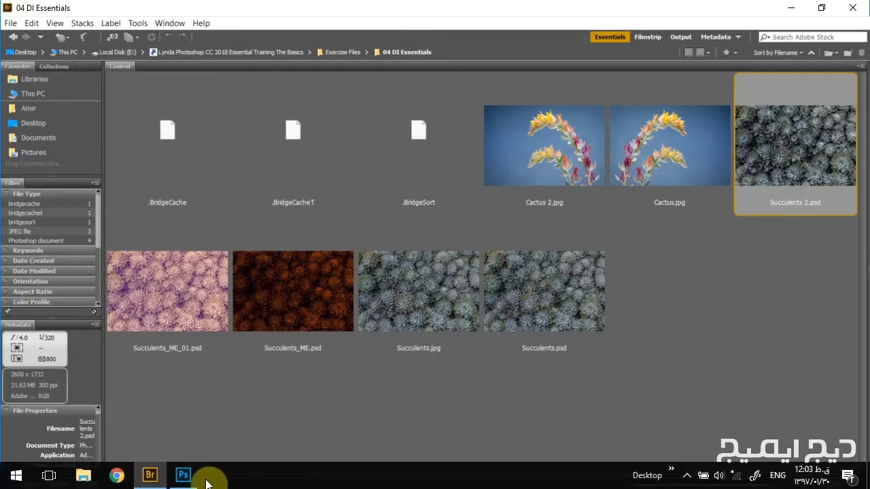
Return to Photoshop and close both Succulents 2.psd and Cactus 2.jpg.
left_click(188, 473)
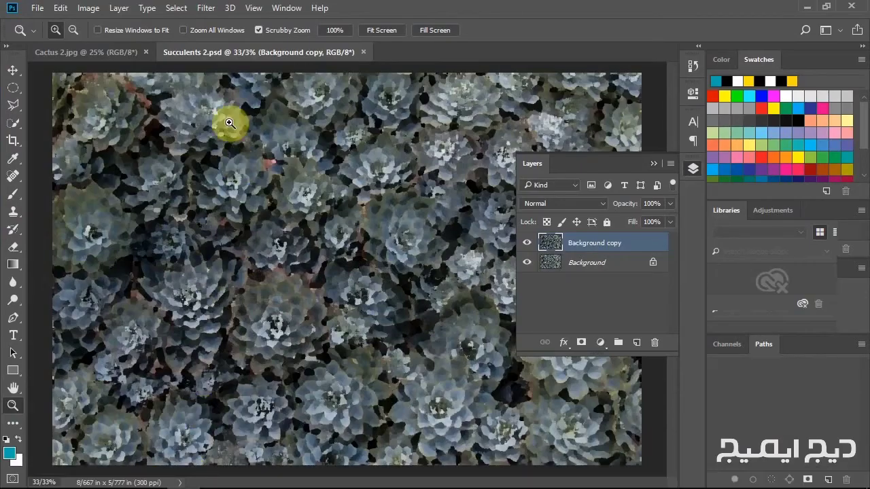
left_click(363, 53)
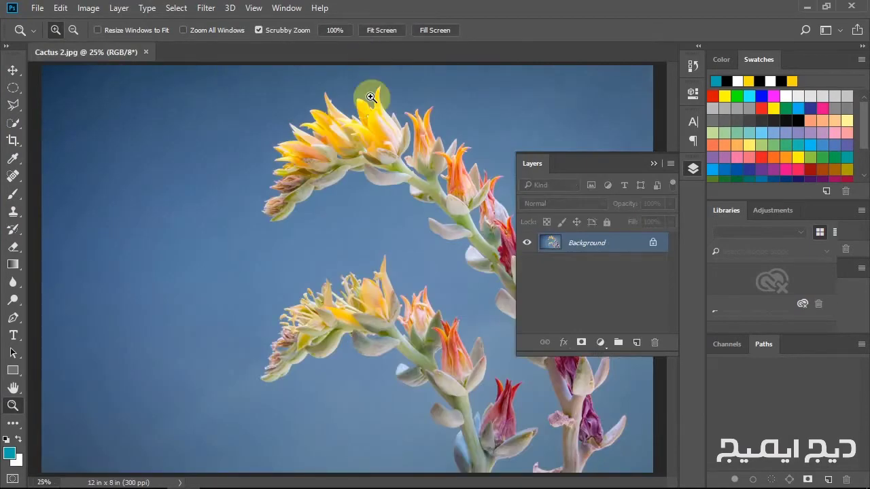
left_click(145, 51)
Switch to Bridge, preview Succulents 2.psd at full screen and open it in Photoshop.
left_click(149, 476)
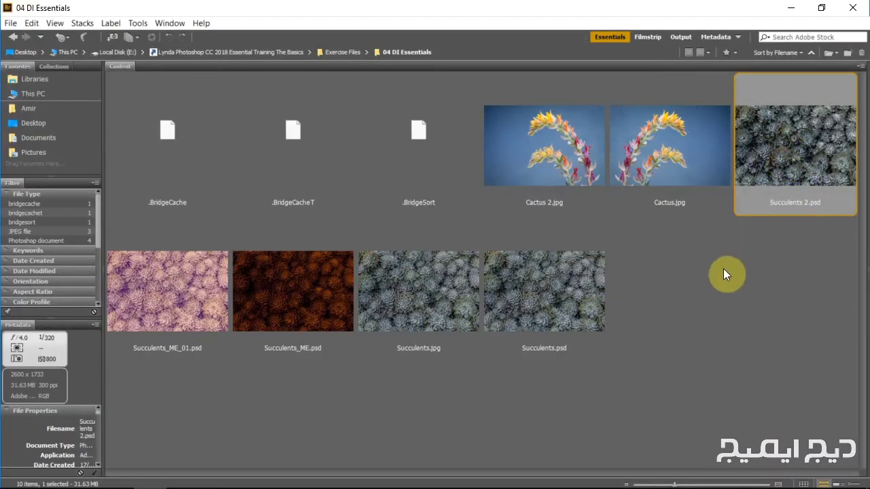
key("space")
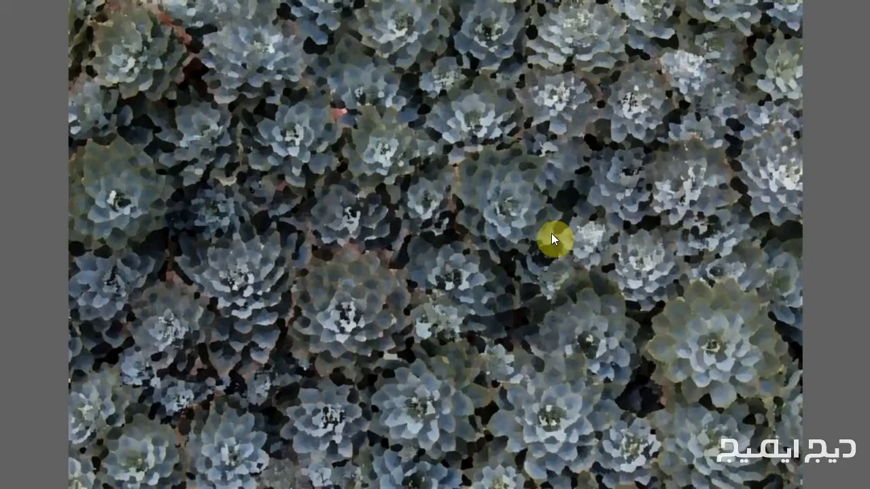
key("space")
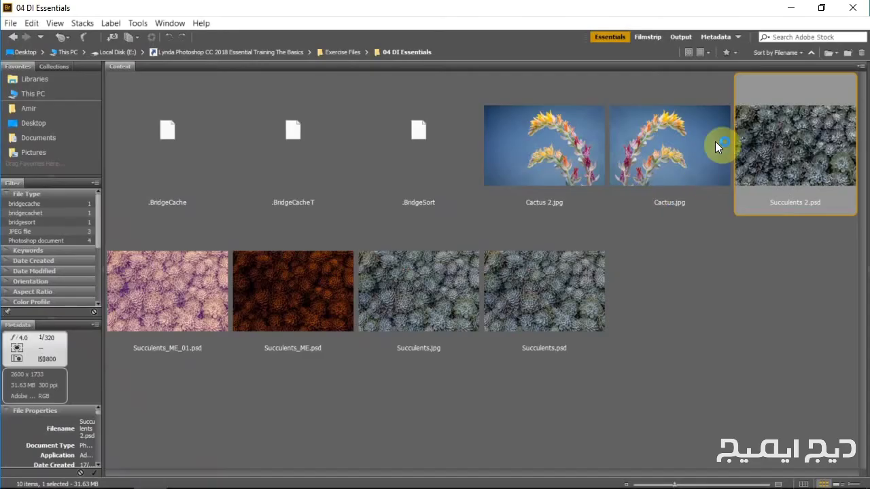
double_click(805, 138)
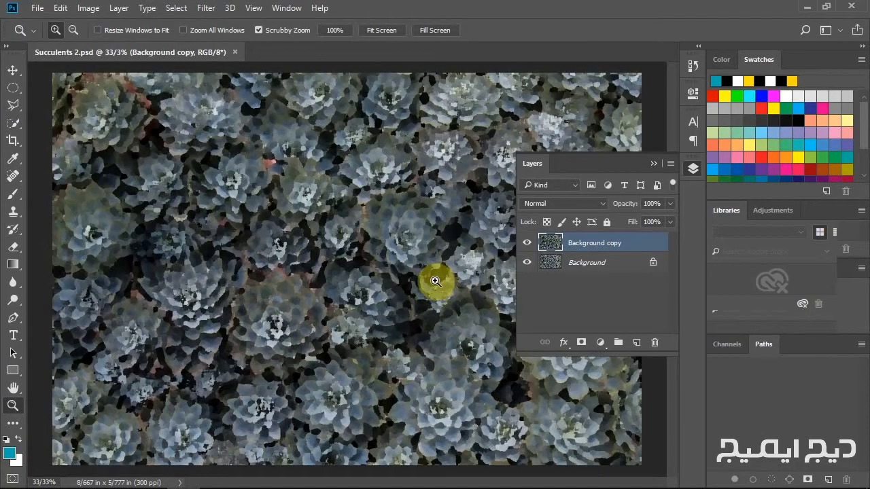